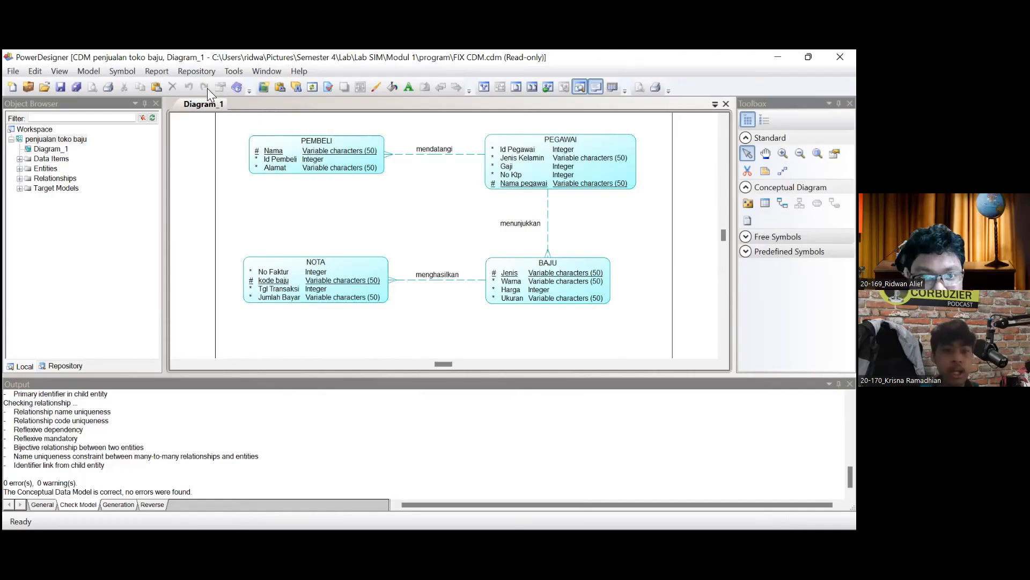
# Check the penjualan toko baju conceptual data model with all check categories enabled, and highlight the error and warning summary in the output.
pyautogui.click(229, 71)
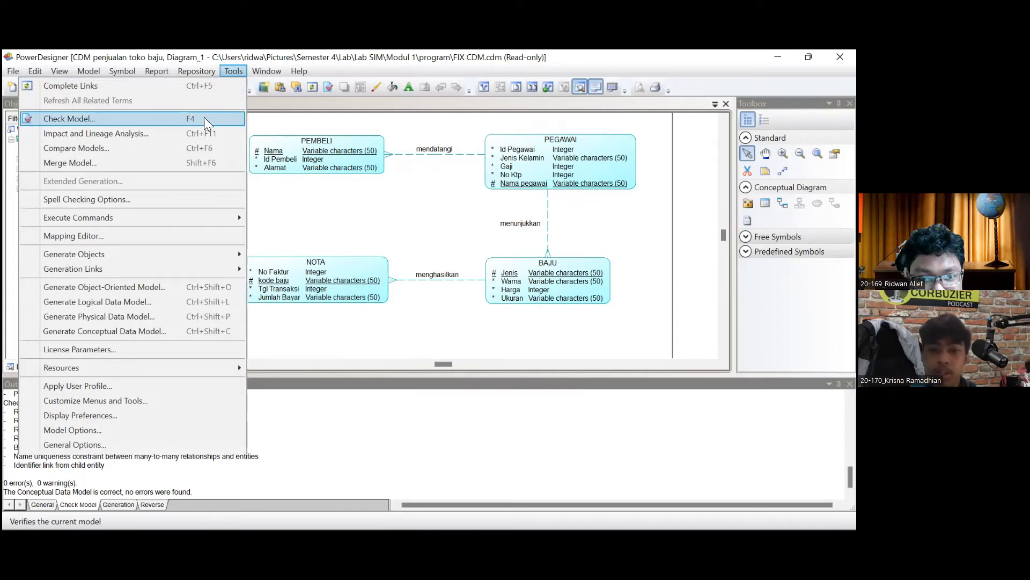
pyautogui.click(204, 118)
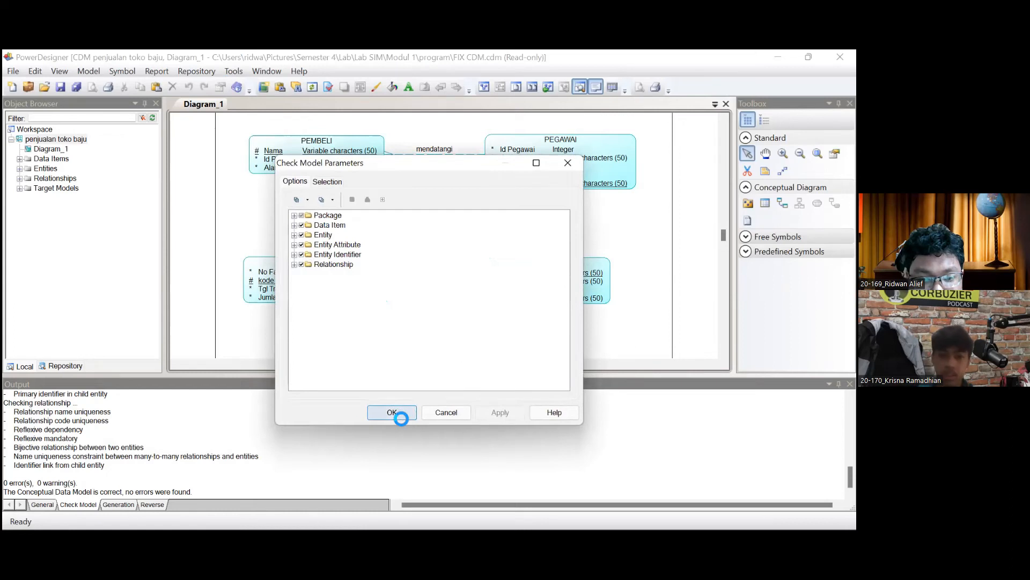
pyautogui.click(400, 414)
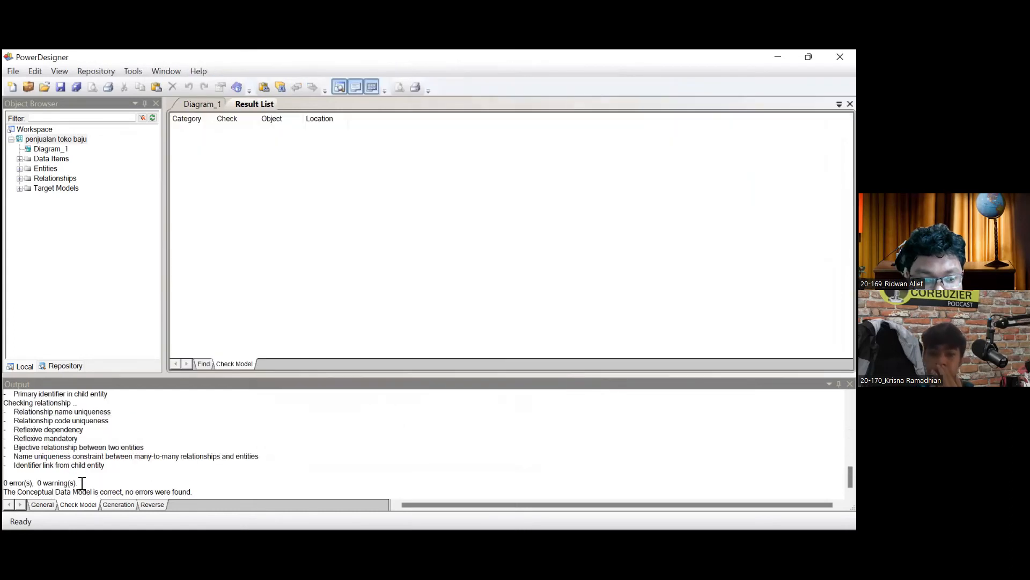
pyautogui.moveTo(100, 481); pyautogui.dragTo(112, 475)
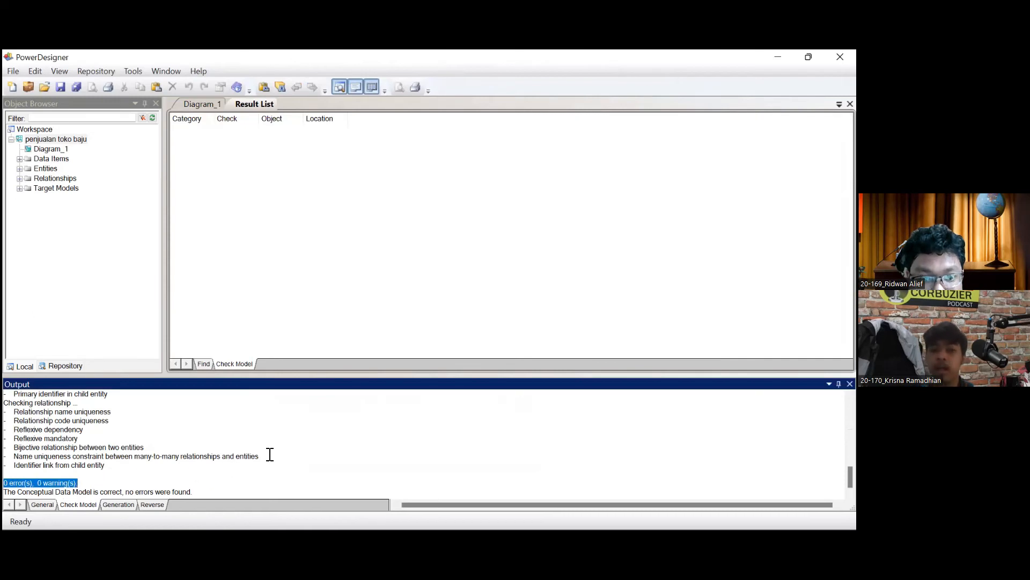
pyautogui.click(292, 420)
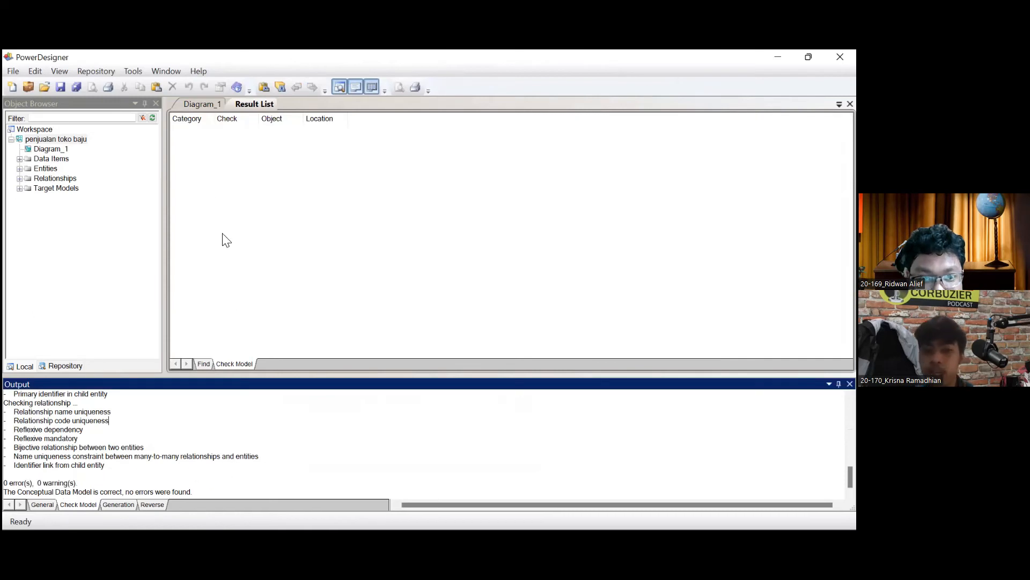
# Try to generate a physical data model from Diagram_1 by updating an existing model, looking for FIX PDM in the Modul 1 folder.
pyautogui.click(346, 202)
pyautogui.click(133, 71)
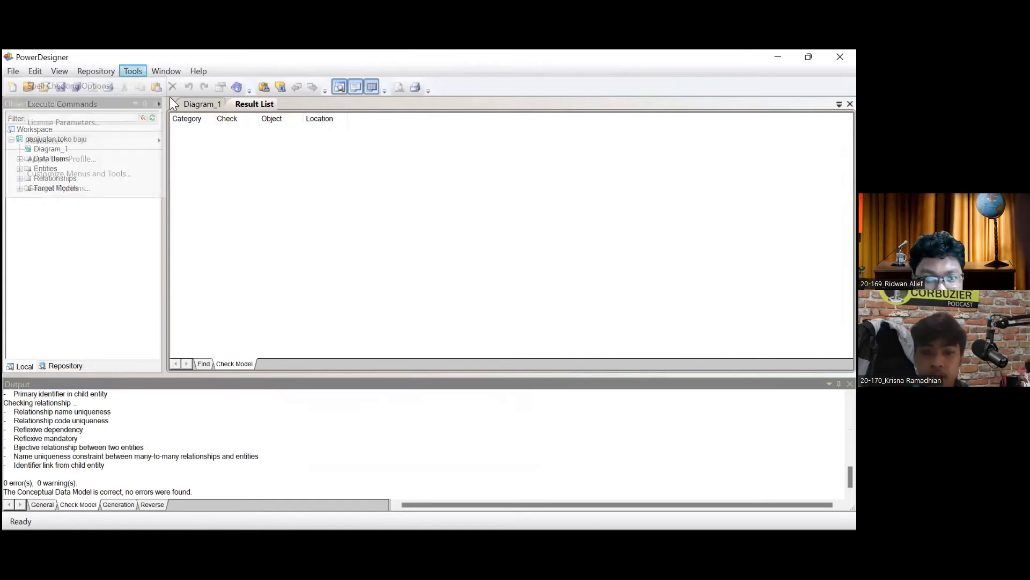
pyautogui.click(202, 106)
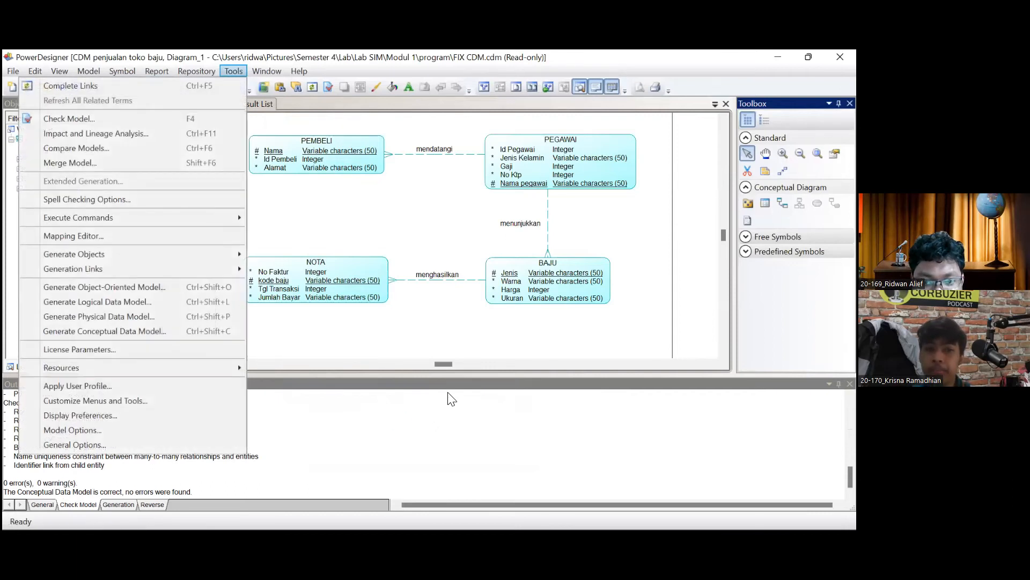
pyautogui.hotkey('ctrl', 'shift', 'p')
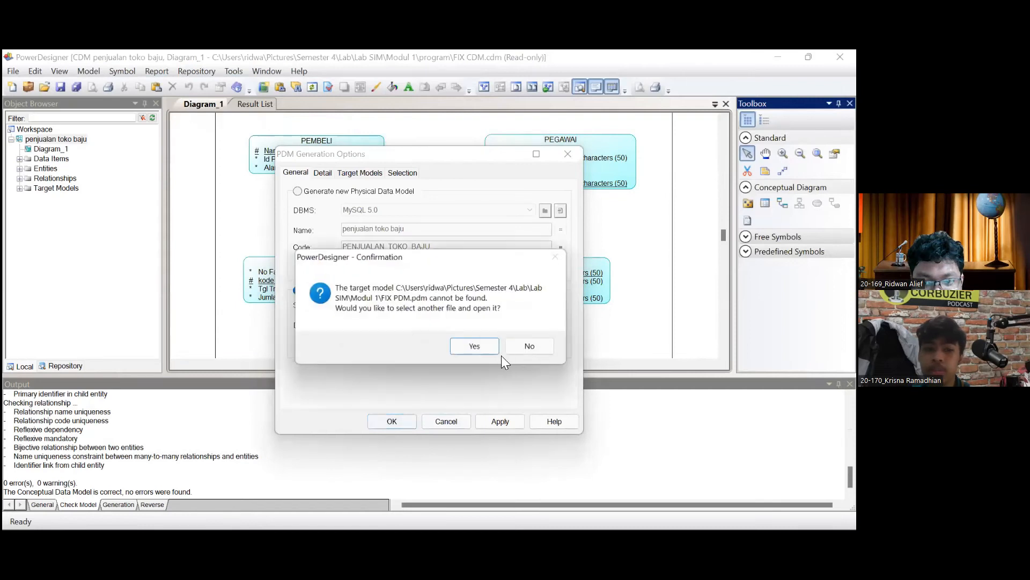
pyautogui.click(475, 346)
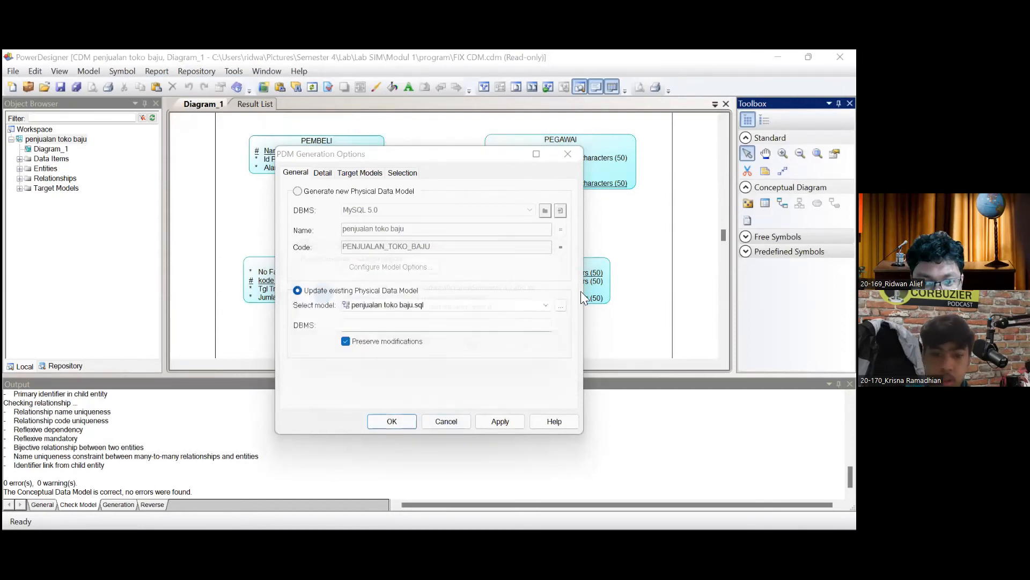
pyautogui.click(561, 305)
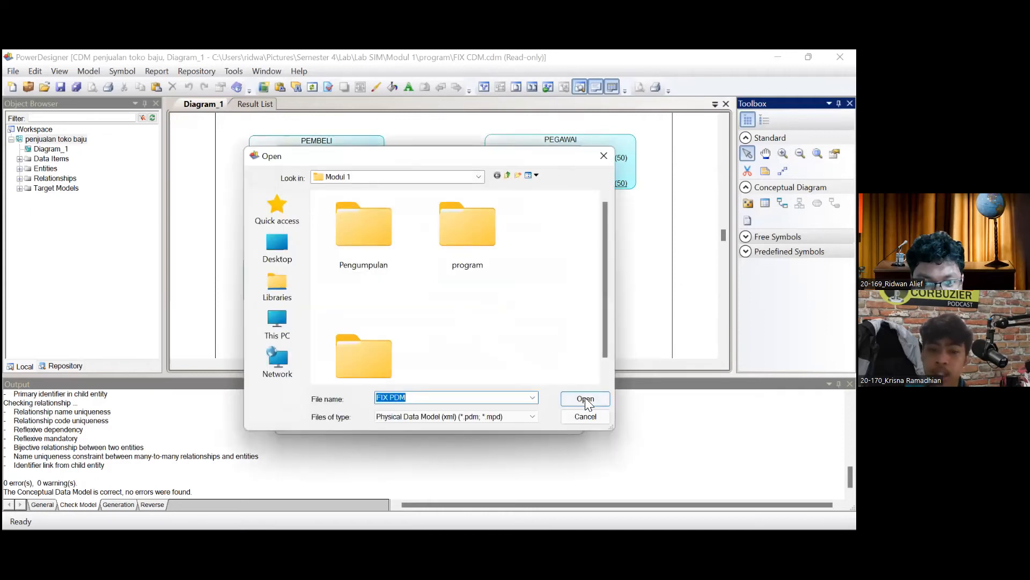
pyautogui.scroll(-1, 569, 380)
pyautogui.press('Return')
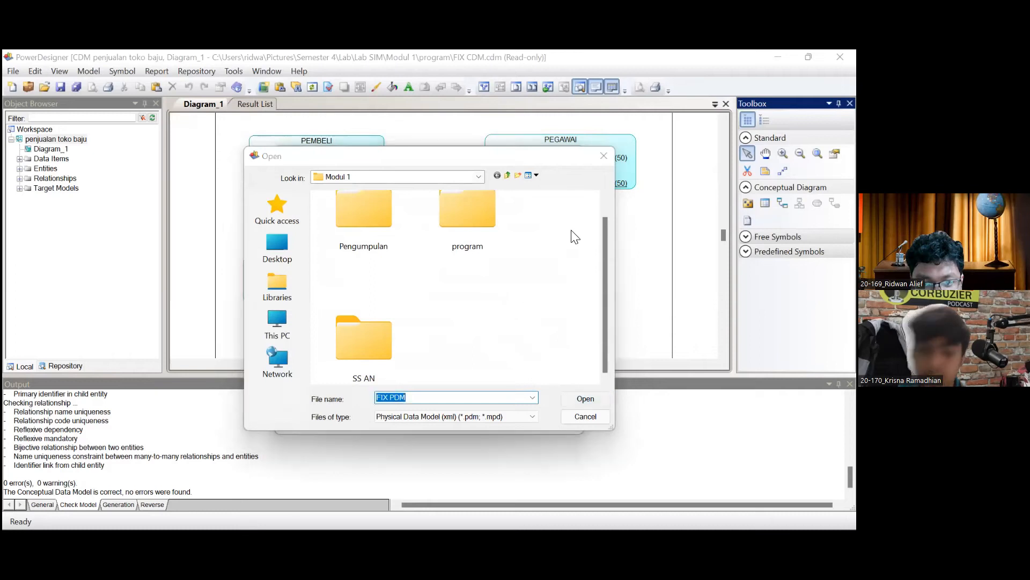
pyautogui.press('Return')
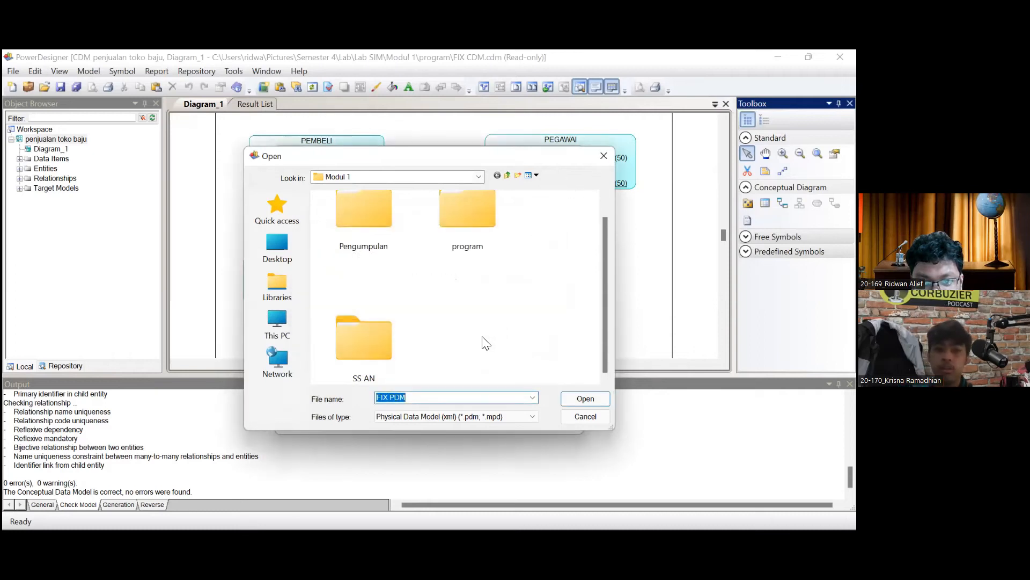
pyautogui.click(576, 154)
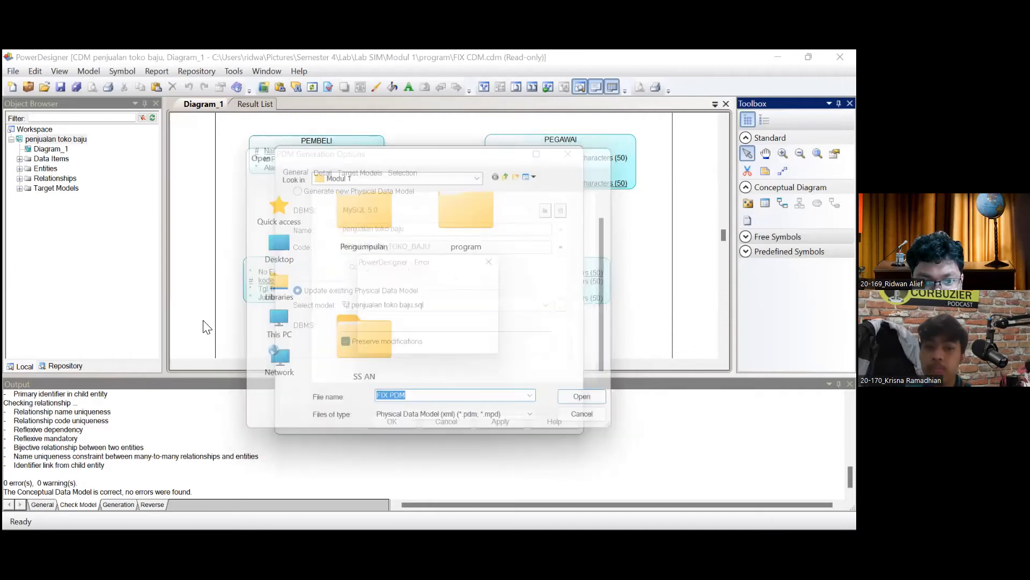
pyautogui.click(491, 261)
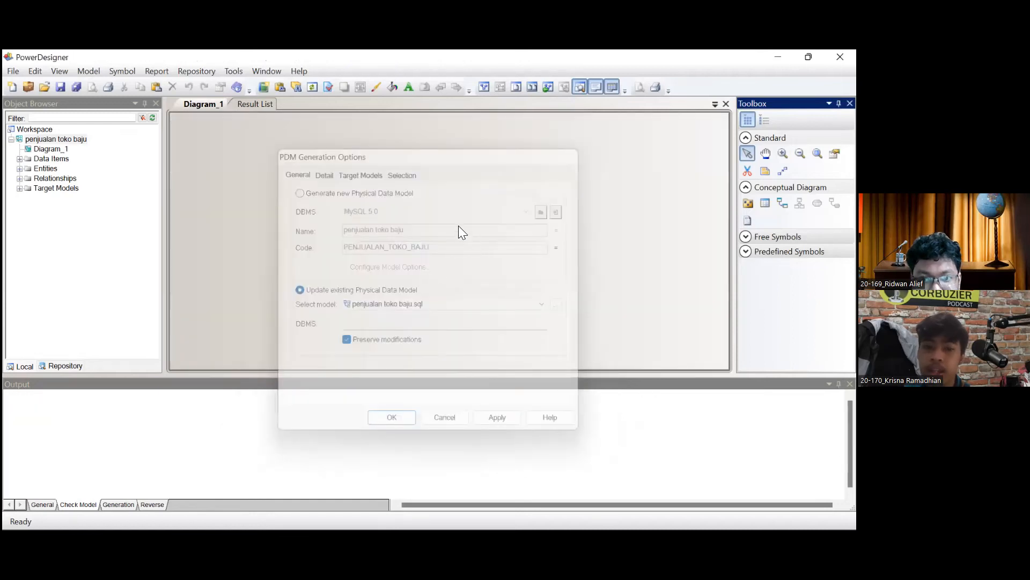
# Review the physical data model diagram in the other PowerDesigner window and the module status in the XAMPP Control Panel.
pyautogui.hotkey('alt', 'Tab')
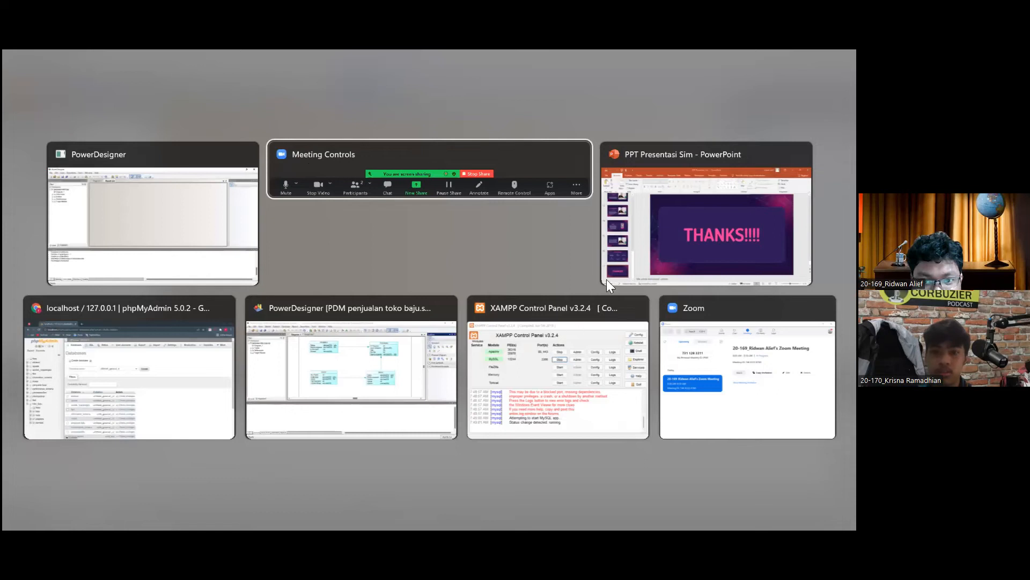
pyautogui.hotkey('alt', 'Tab')
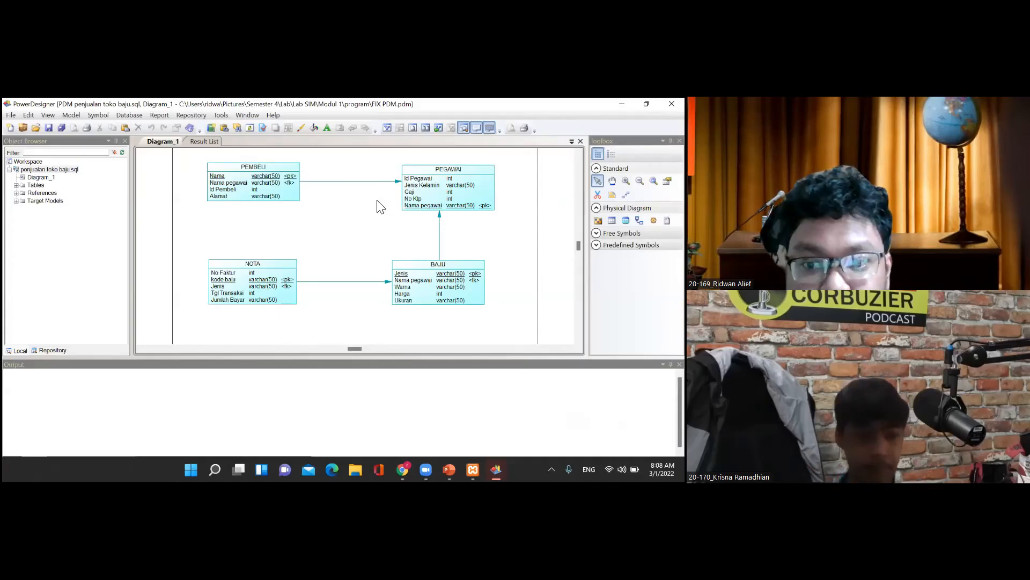
pyautogui.hotkey('alt', 'Tab')
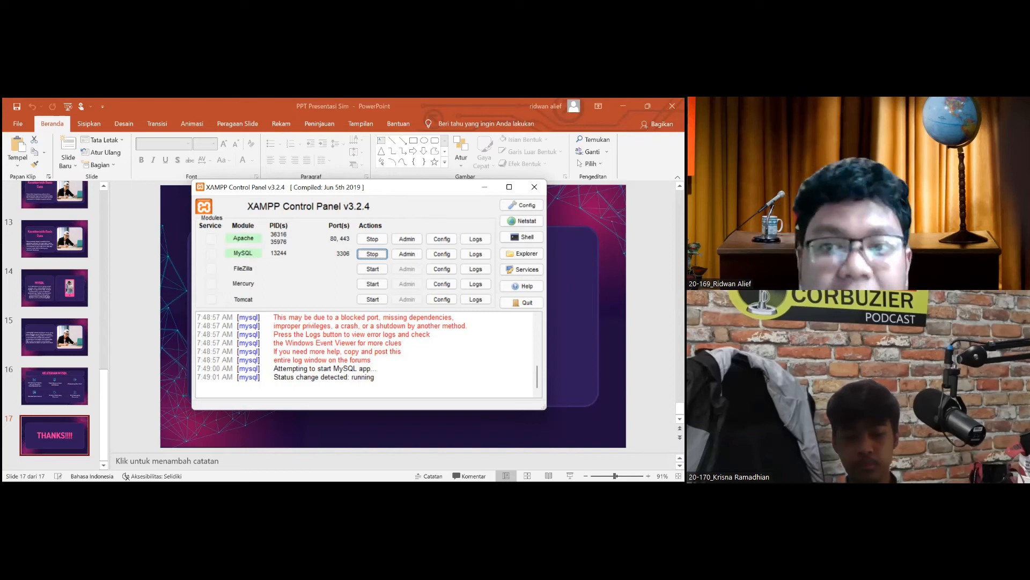
pyautogui.click(485, 187)
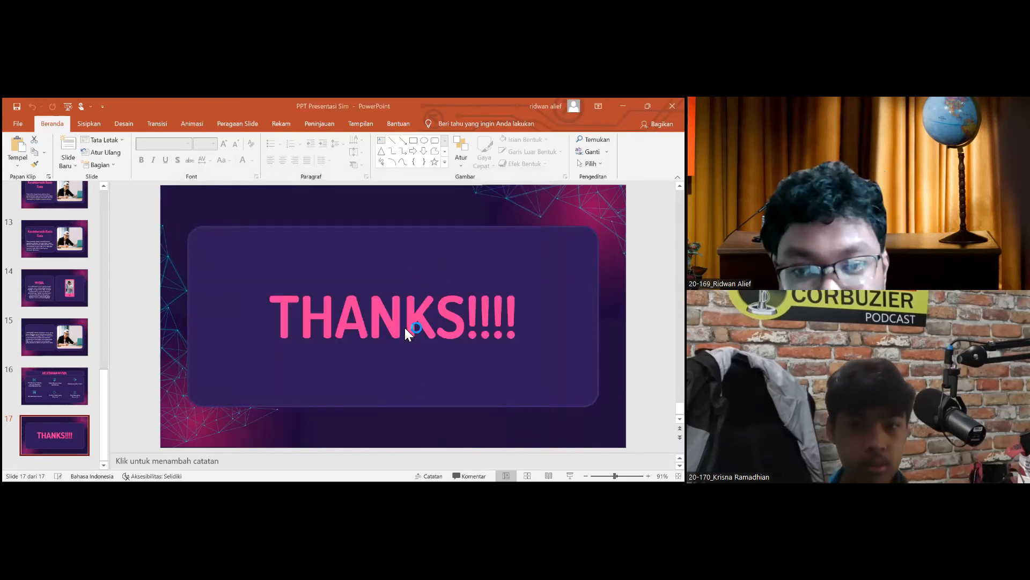
# Switch to phpMyAdmin and create a new database named tokoo.baju.
pyautogui.hotkey('alt', 'Tab')
pyautogui.click(395, 351)
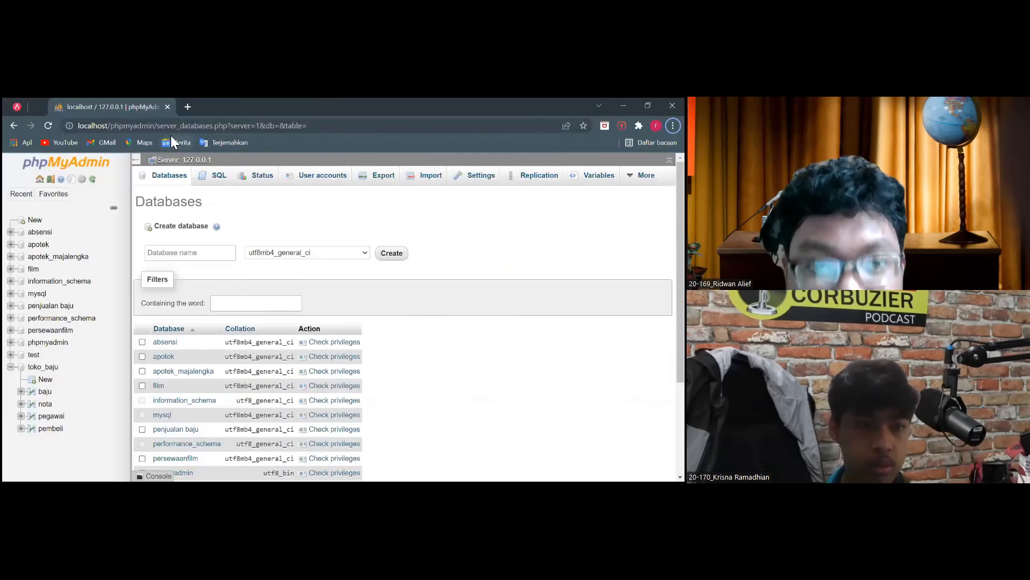
pyautogui.click(35, 220)
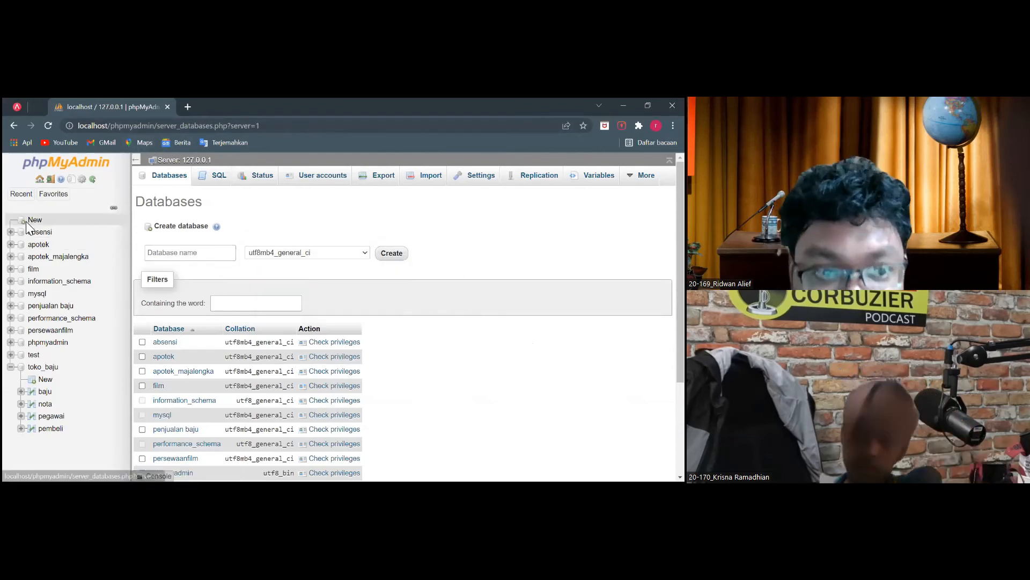
pyautogui.click(199, 253)
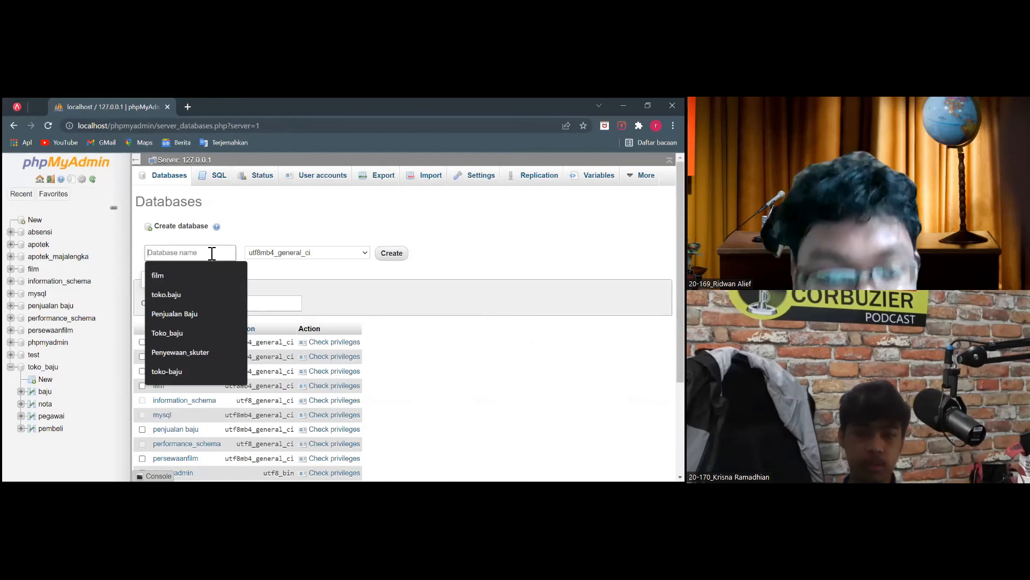
pyautogui.write('tokoo')
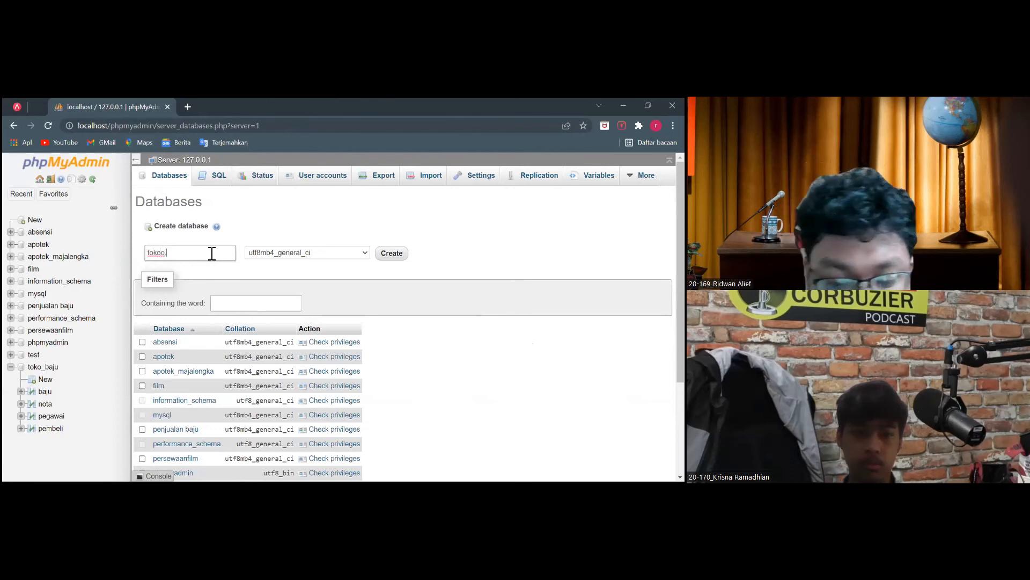
pyautogui.write('.baju')
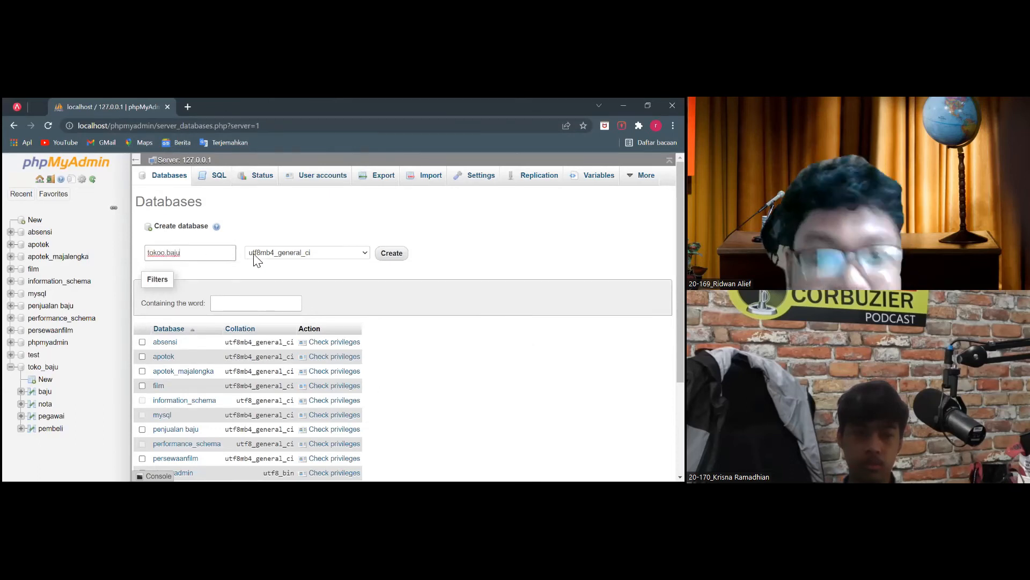
pyautogui.click(387, 256)
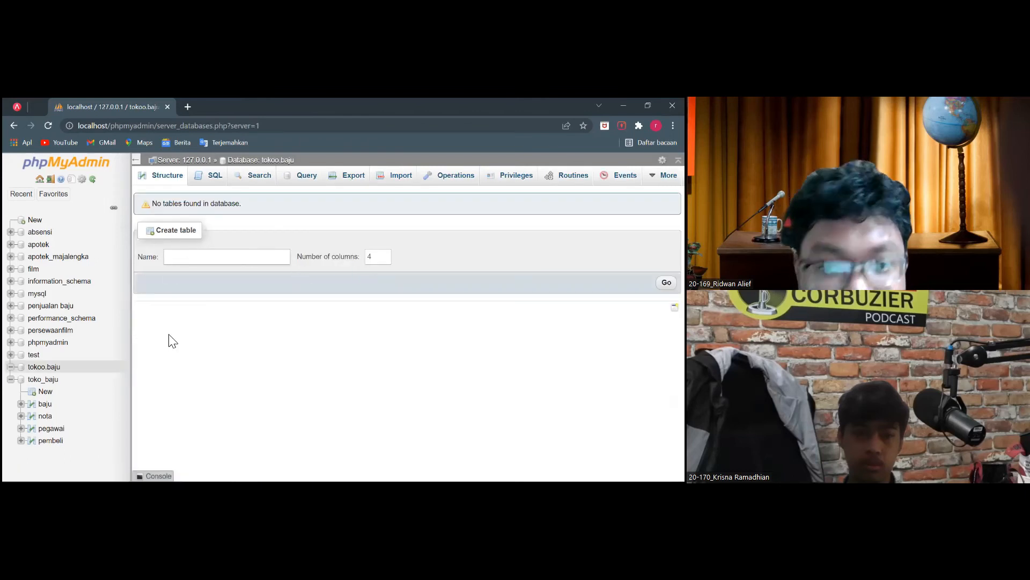
# Import the SQL file Sistem Database Penjualan Toko Baju from the program folder into the tokoo.baju database.
pyautogui.click(394, 179)
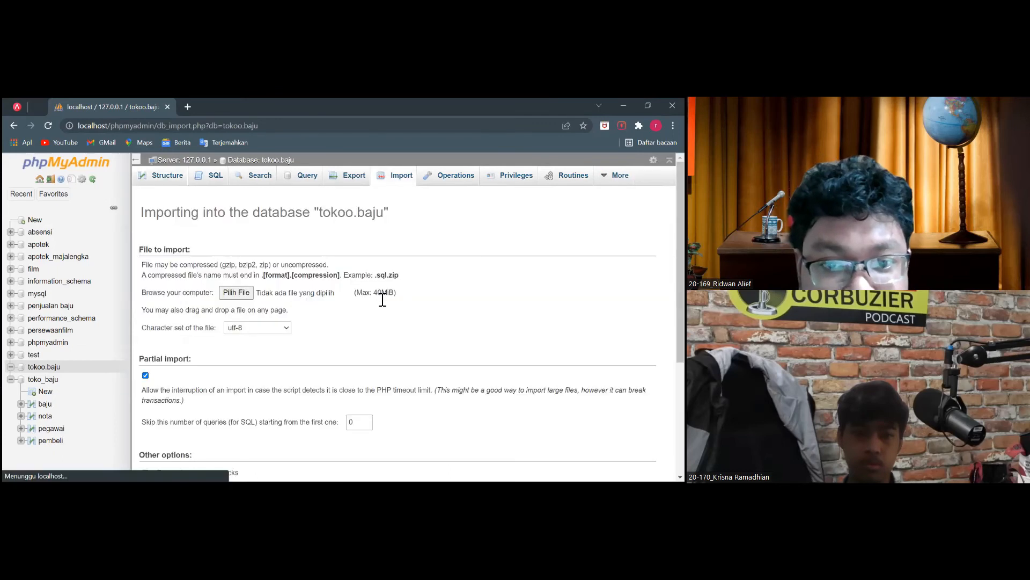
pyautogui.click(238, 293)
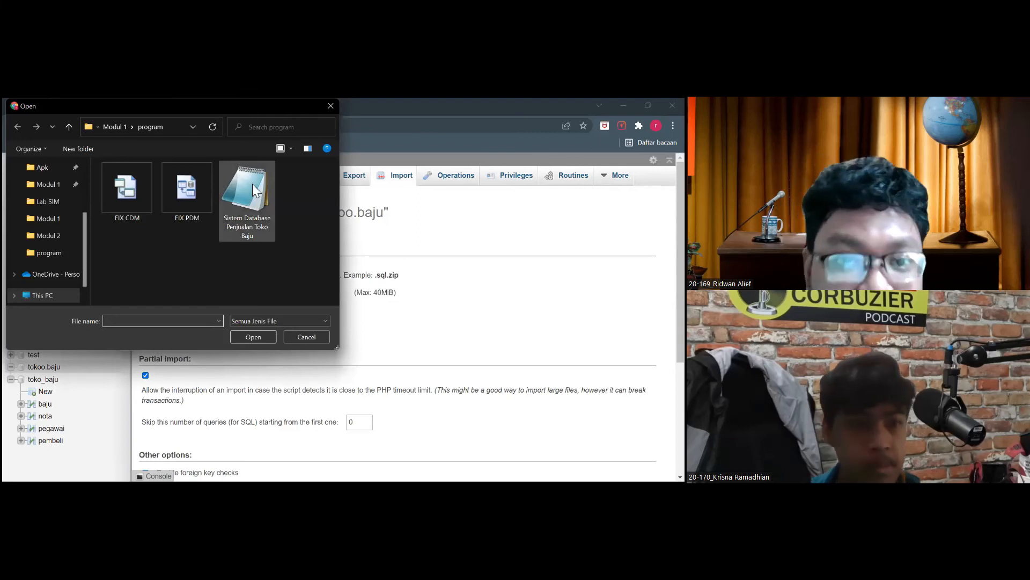
pyautogui.click(253, 189)
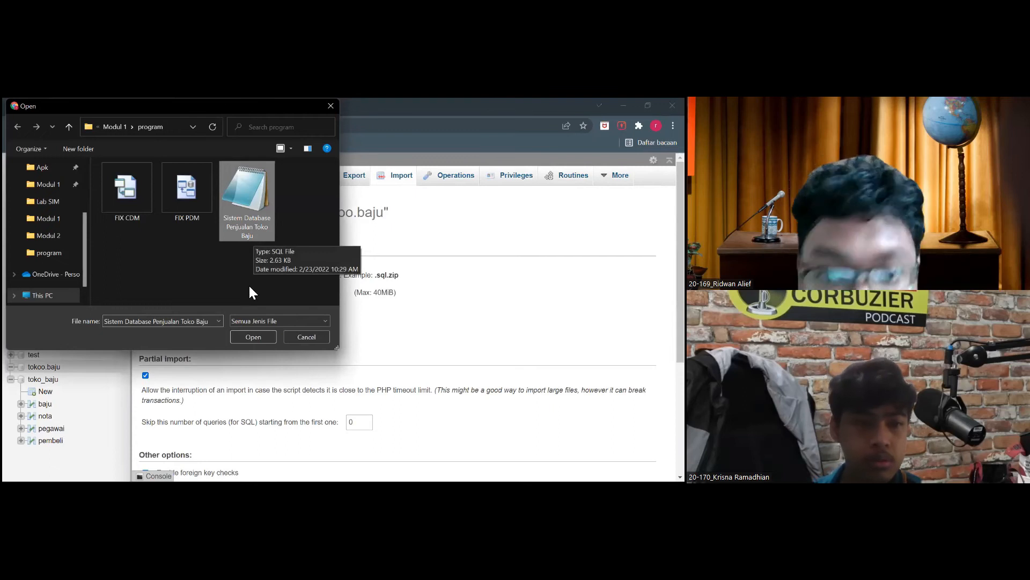
pyautogui.click(244, 337)
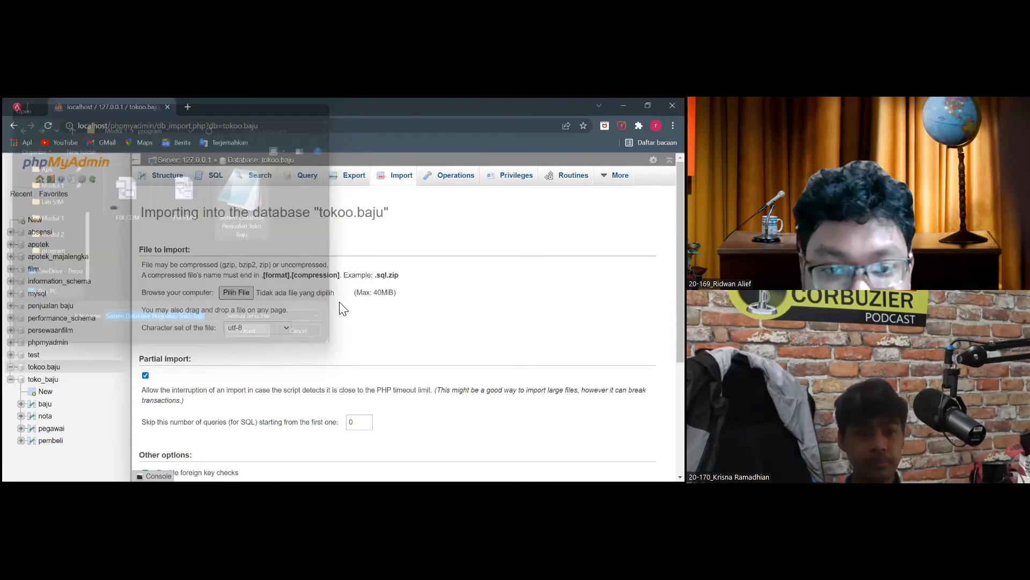
pyautogui.scroll(-2, 324, 301)
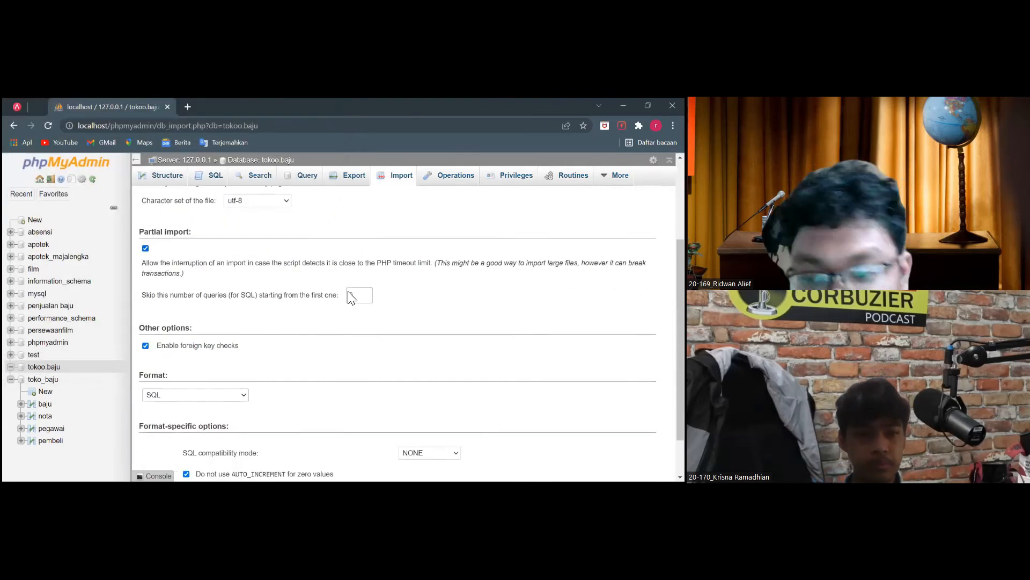
pyautogui.scroll(-1, 351, 297)
pyautogui.click(646, 452)
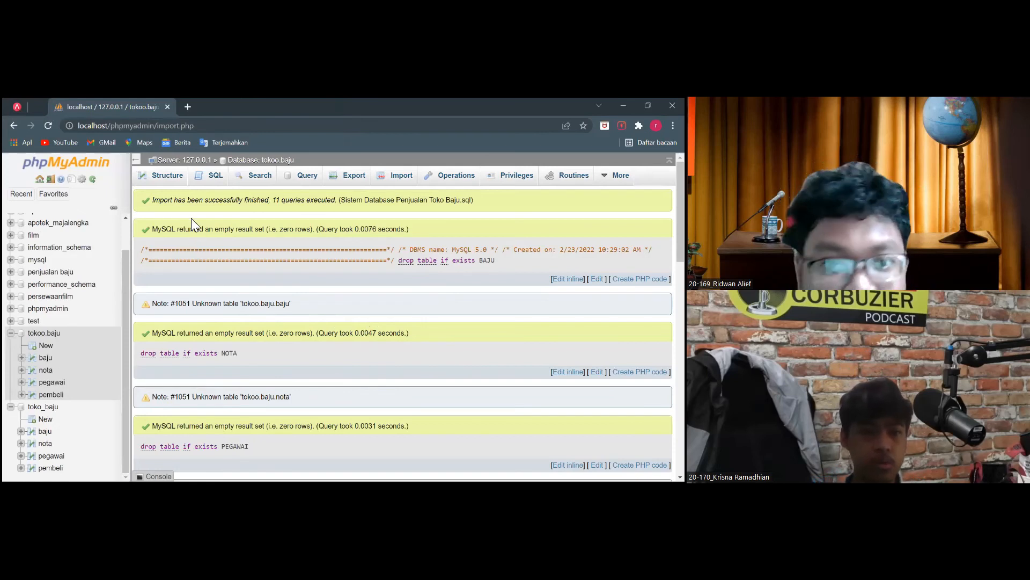
# Examine the tables of the tokoo.baju database and the column structure of its baju table.
pyautogui.click(171, 181)
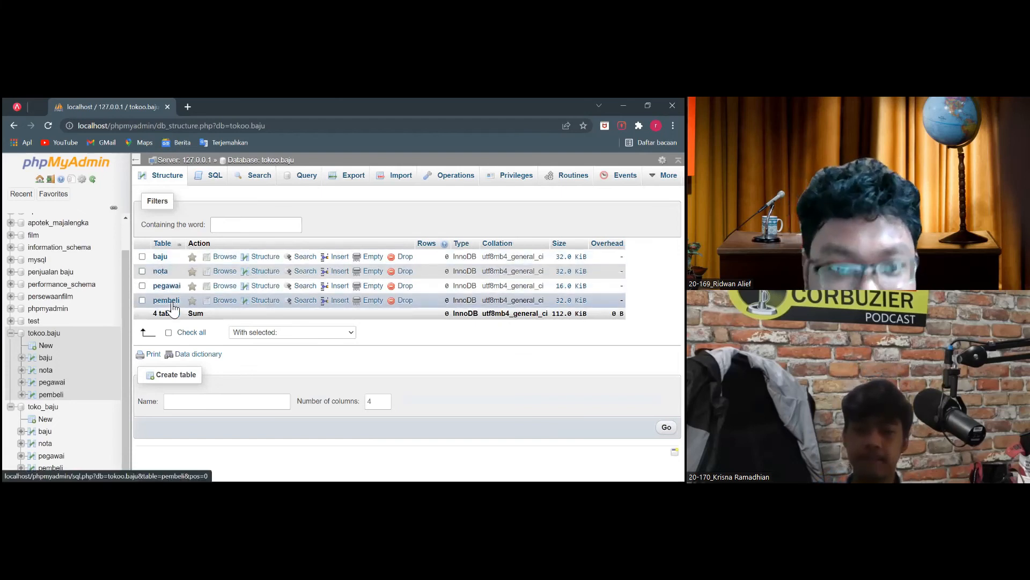
pyautogui.click(168, 261)
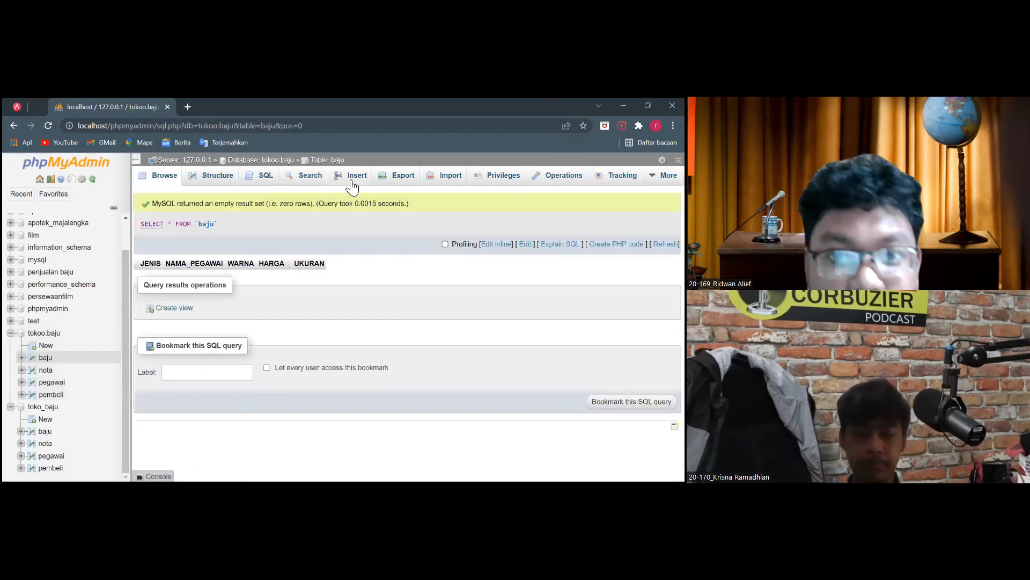
pyautogui.click(209, 183)
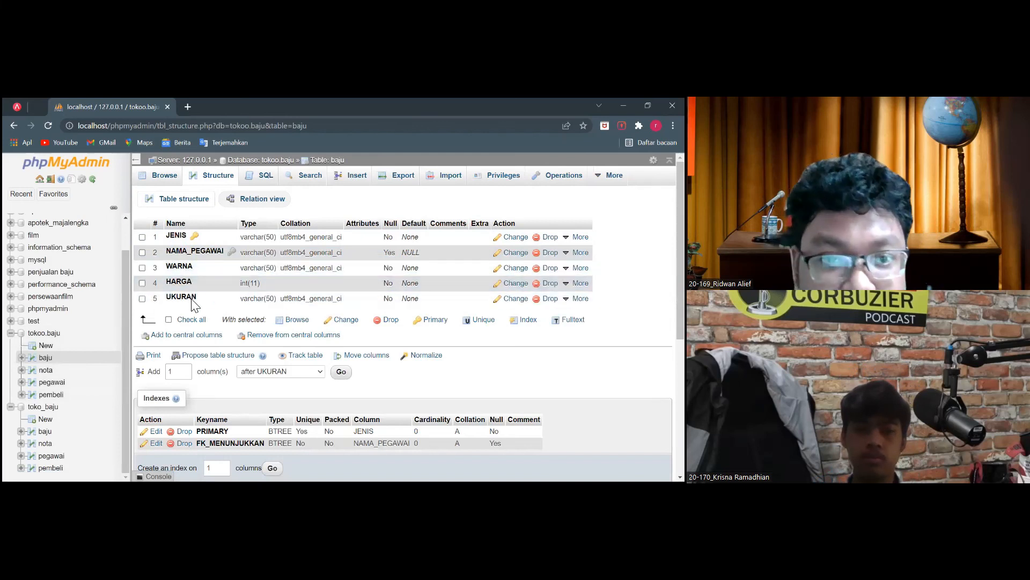
# Examine the column structure of the nota table in the tokoo.baju database, and return to the database's table list.
pyautogui.click(53, 336)
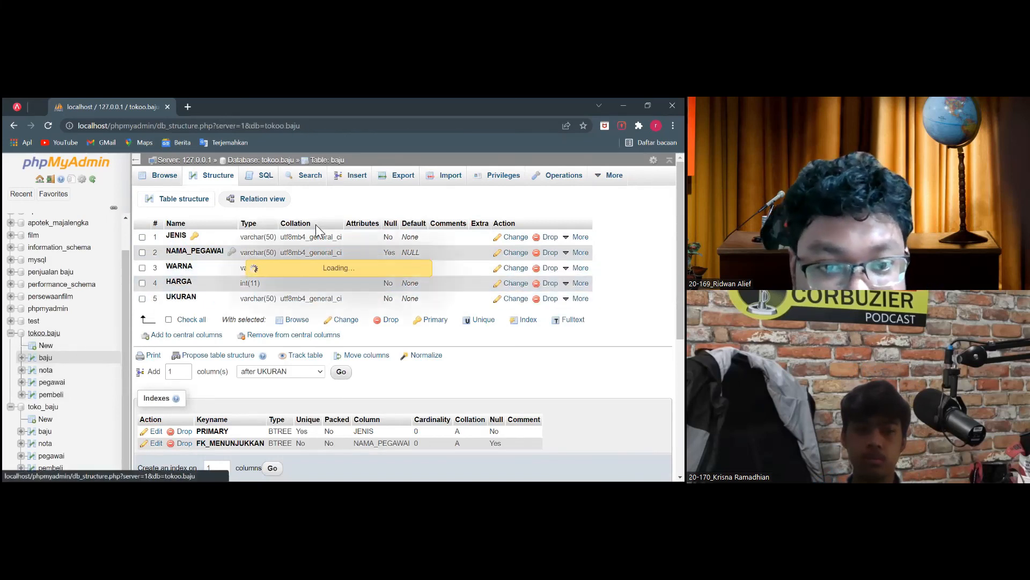
pyautogui.click(165, 272)
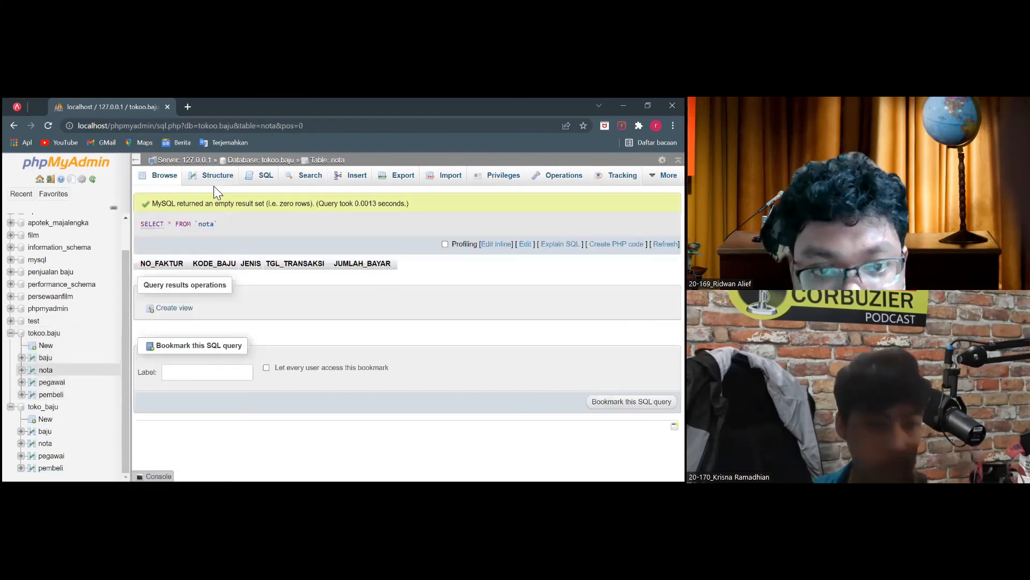
pyautogui.click(218, 181)
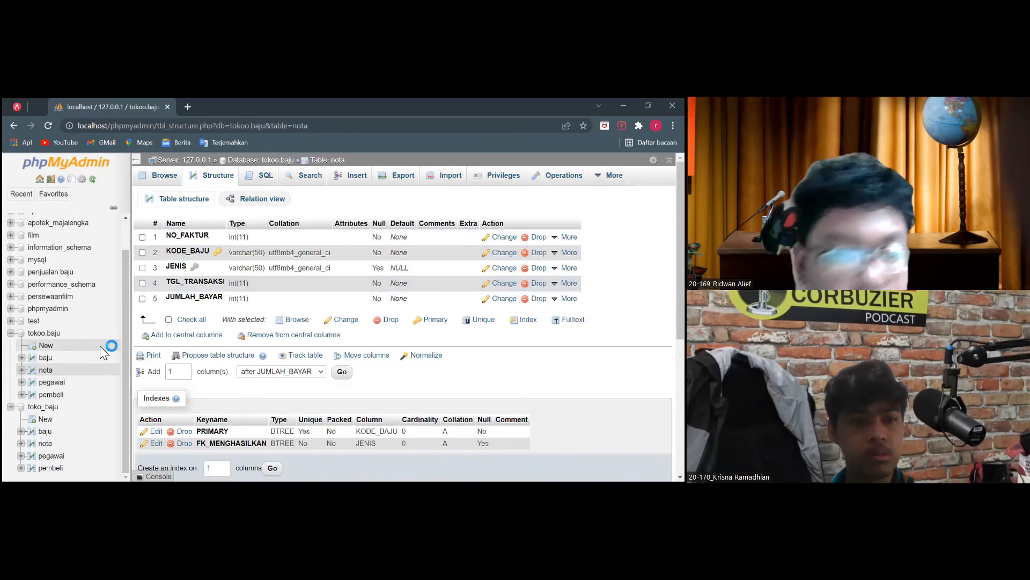
pyautogui.click(44, 333)
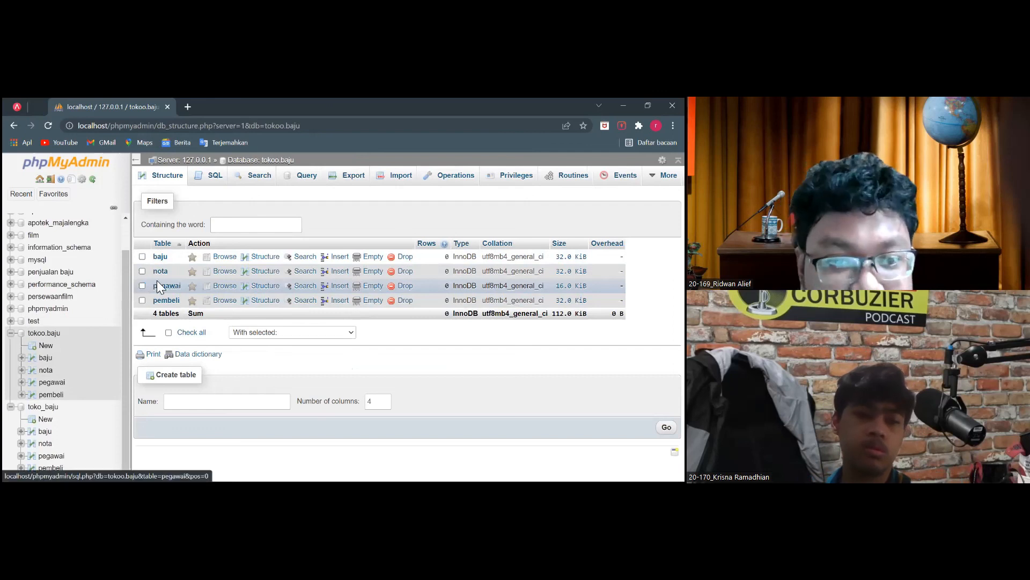
pyautogui.hotkey('alt', 'Tab')
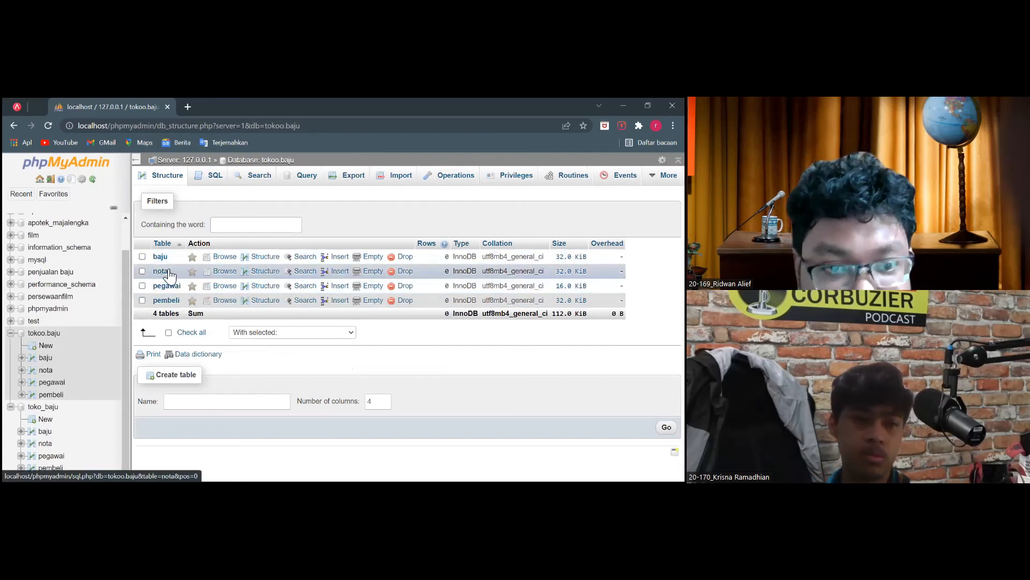
# Open the row insertion form of the pegawai table in tokoo.baju and look through its fields and insertion options.
pyautogui.click(167, 292)
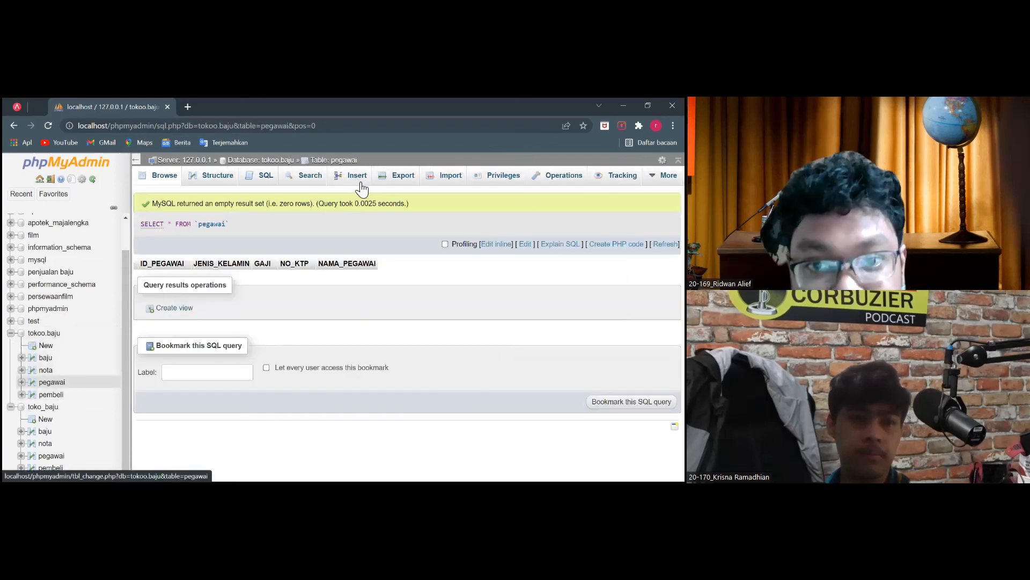
pyautogui.click(358, 177)
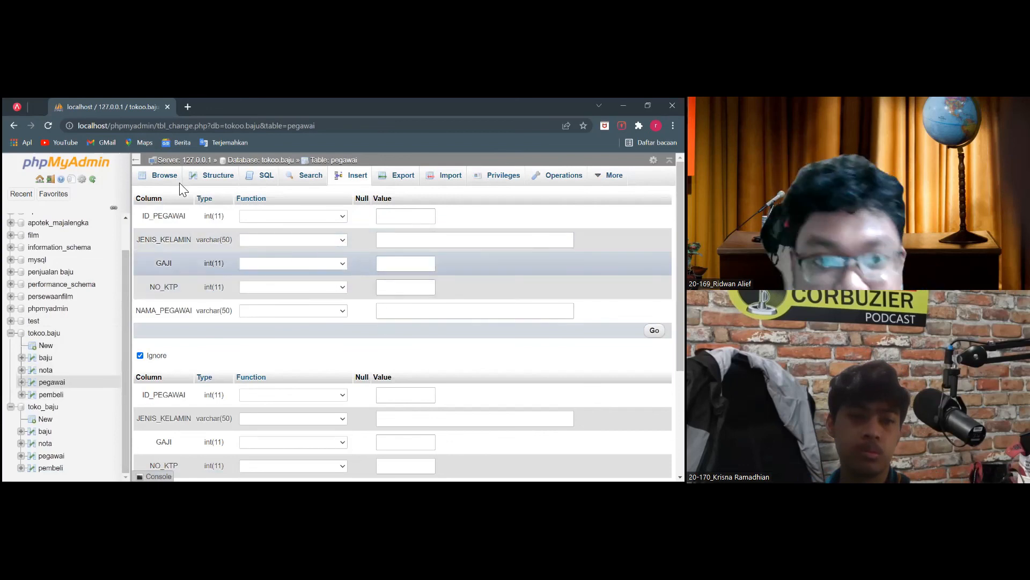
pyautogui.click(406, 217)
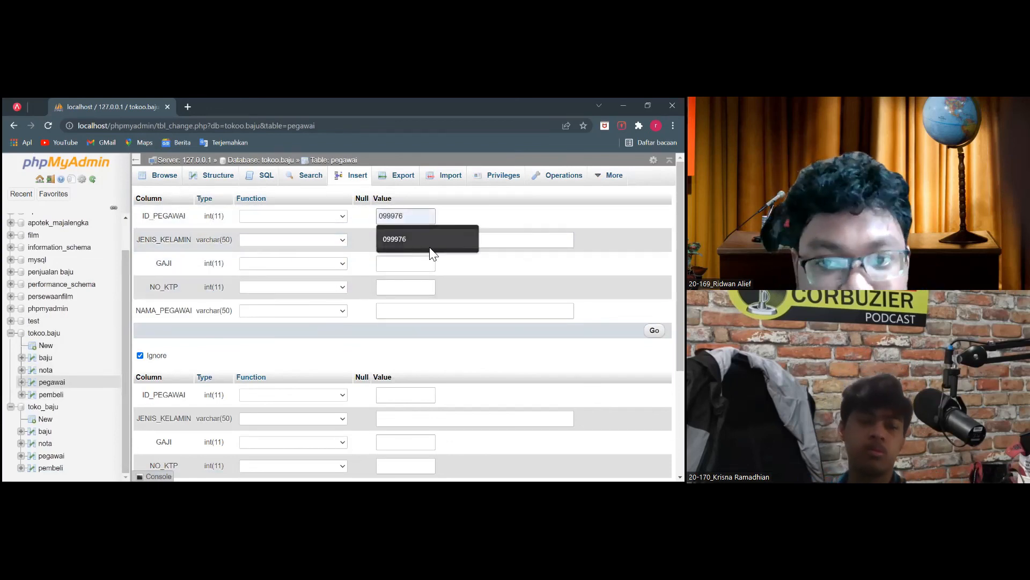
pyautogui.scroll(-3, 437, 292)
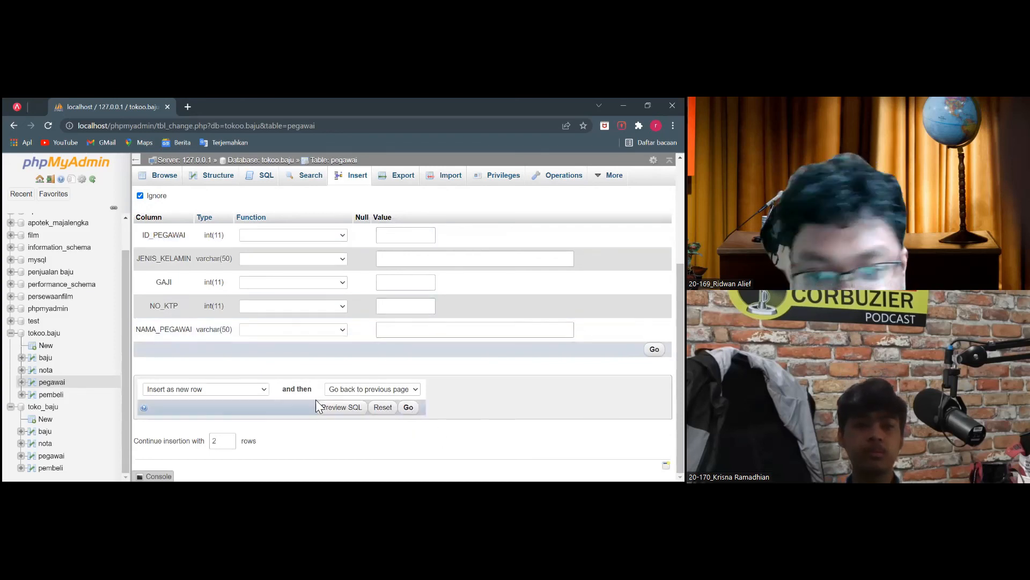
# Browse the records of the baju table in the existing toko_baju database, and return to the tokoo.baju table list.
pyautogui.click(44, 432)
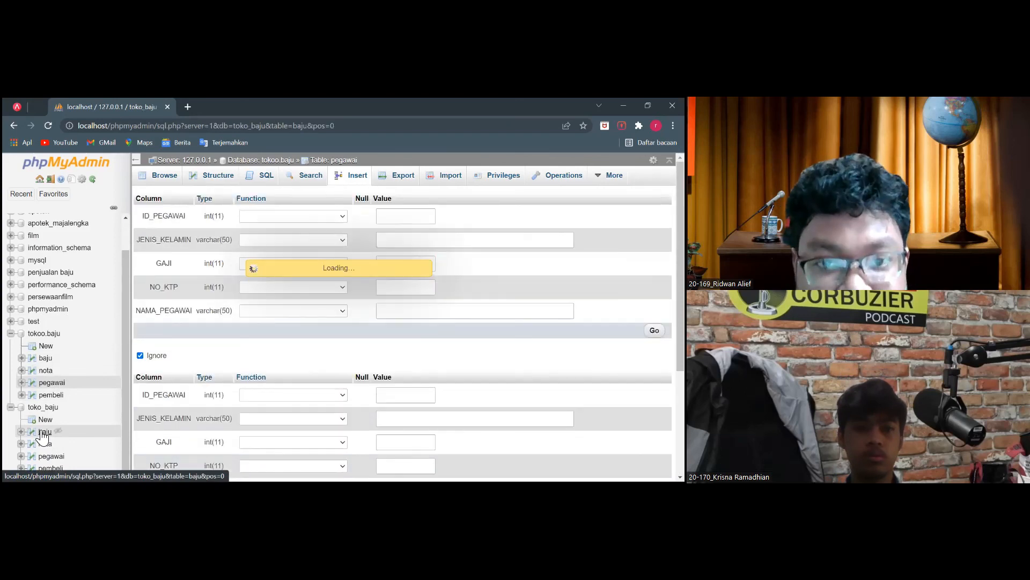
pyautogui.scroll(-1, 308, 293)
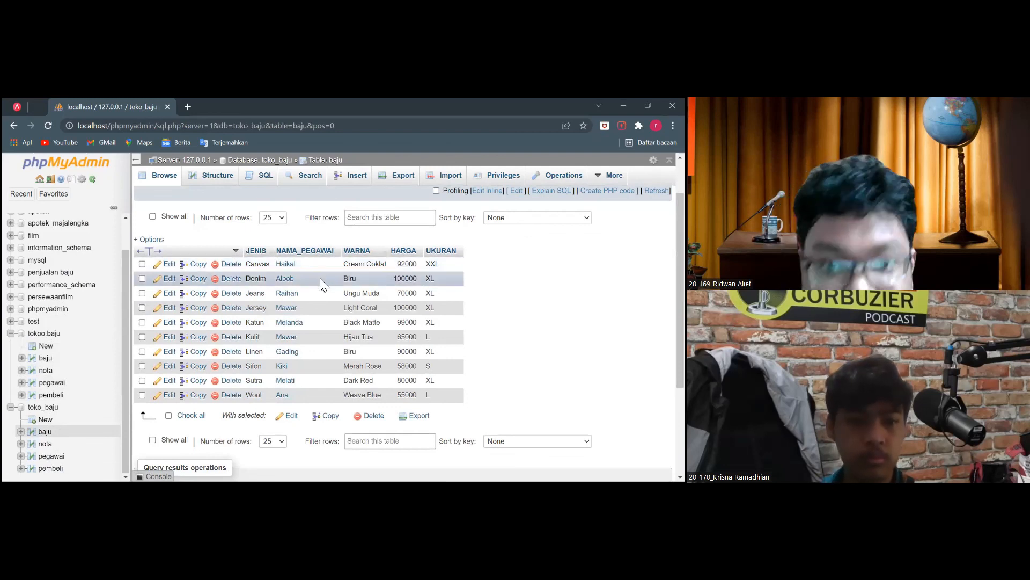
pyautogui.click(48, 334)
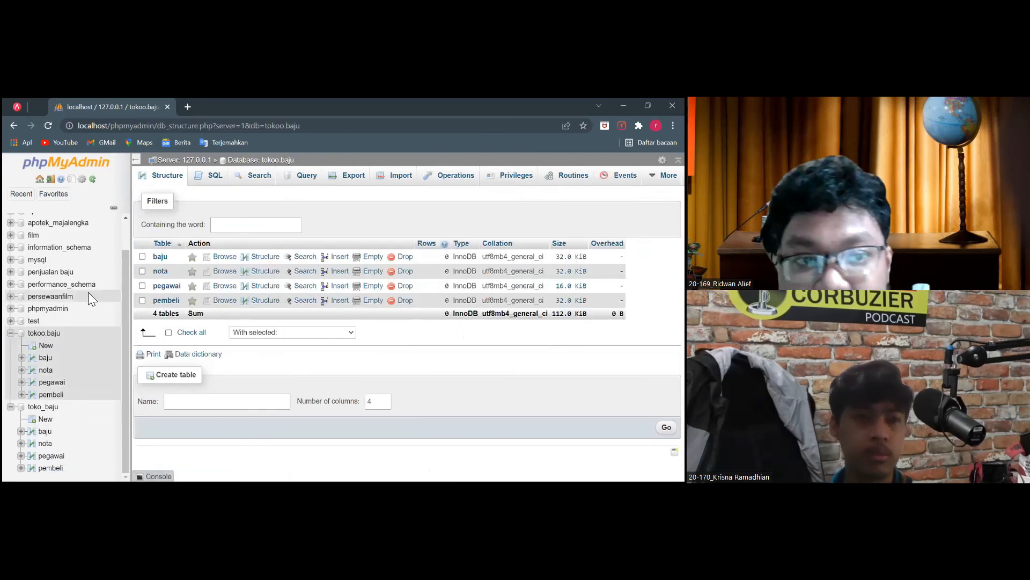